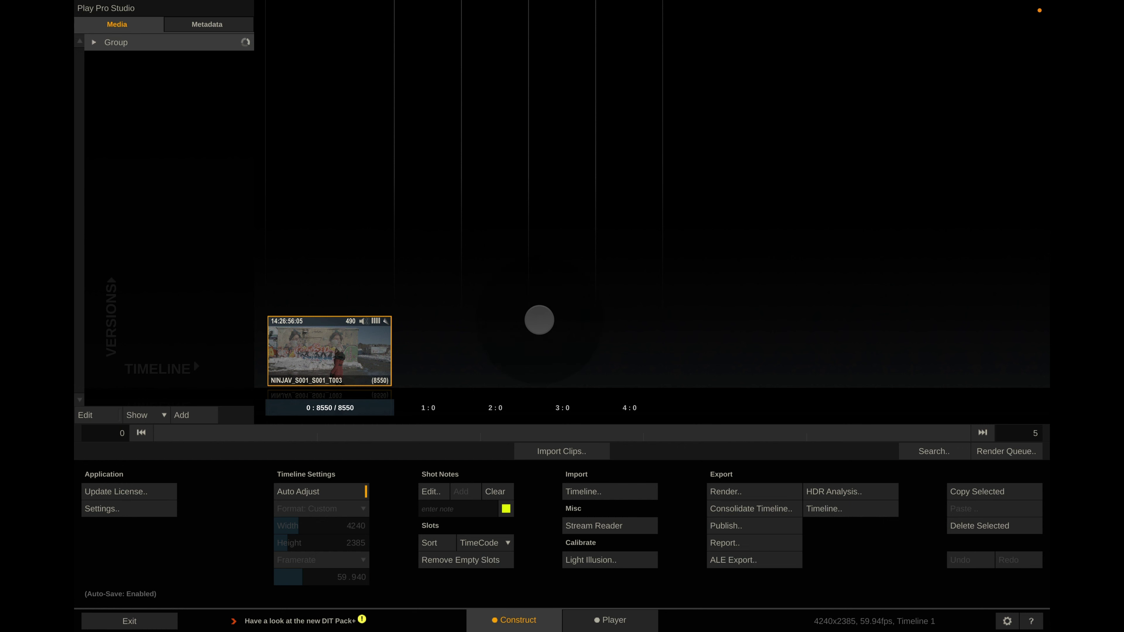
Cancel out of the import browser and select the NINJAV clip on the timeline.
left_click(558, 449)
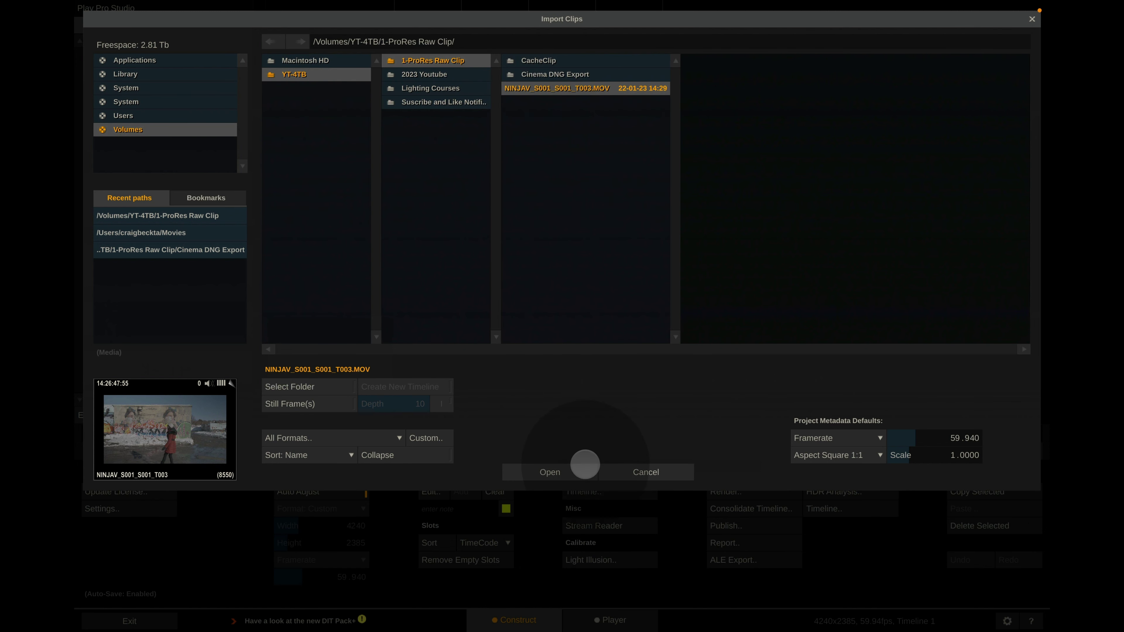
left_click(628, 473)
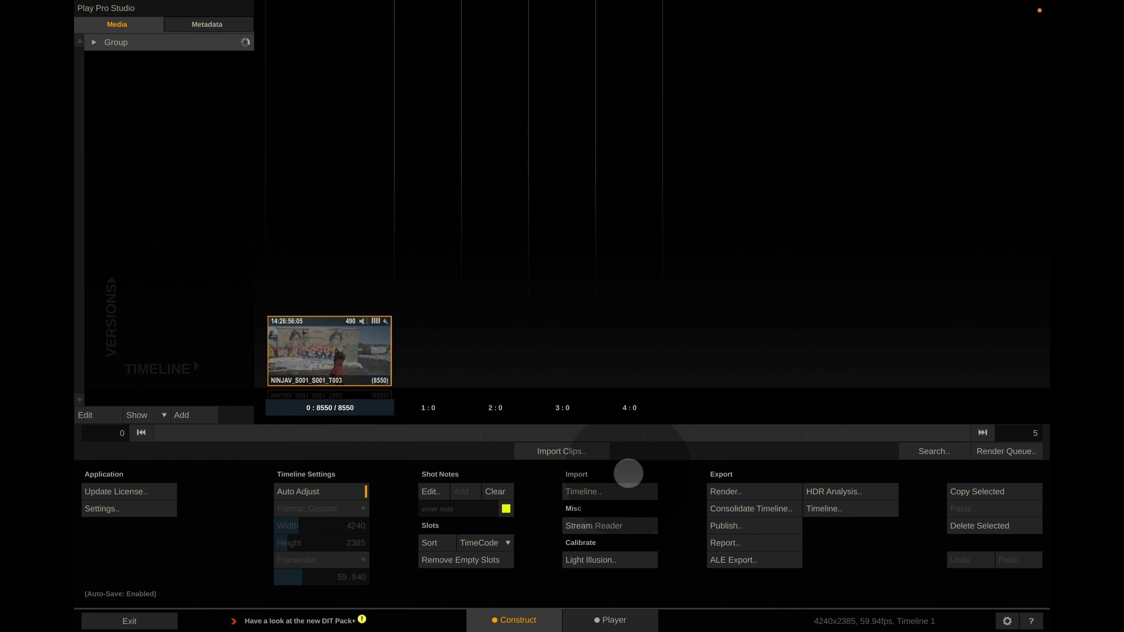
left_click(356, 352)
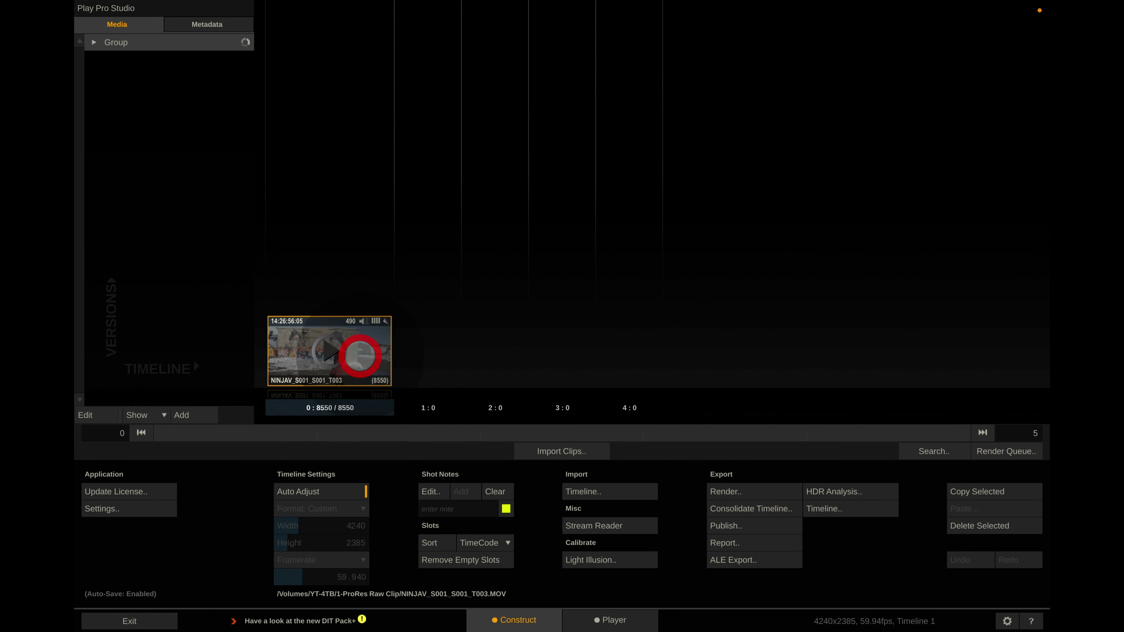
Show the clip's metadata: Apple ProRes RAW HQ, ISO 640, 4576K white balance.
left_click(1042, 258)
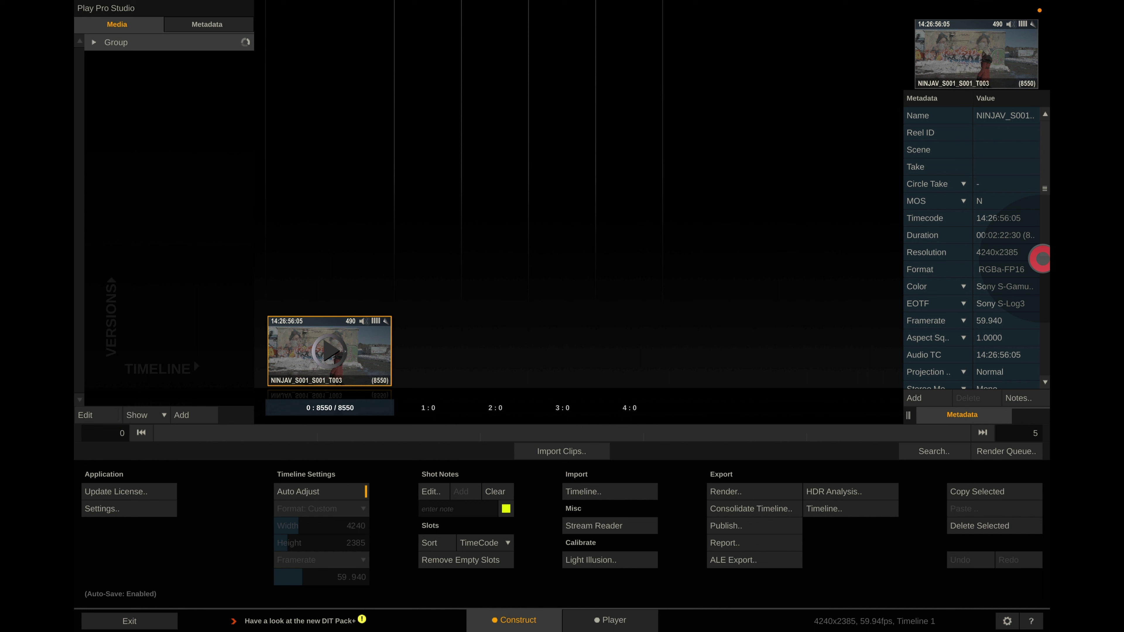
scroll(983, 276, "down", 1)
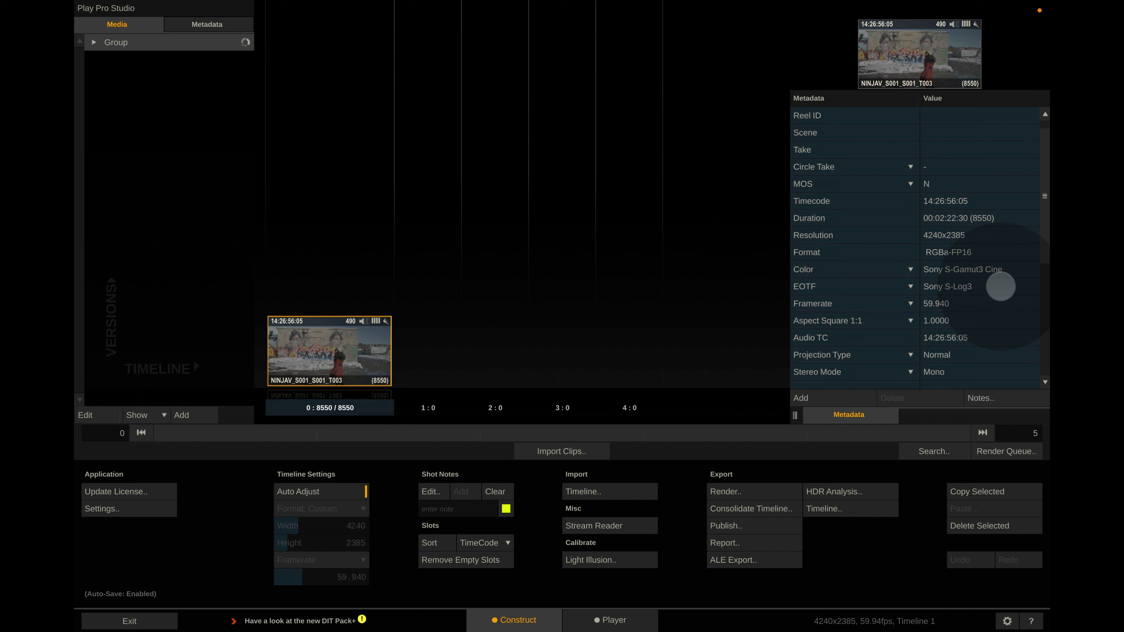
scroll(1000, 287, "down", 8)
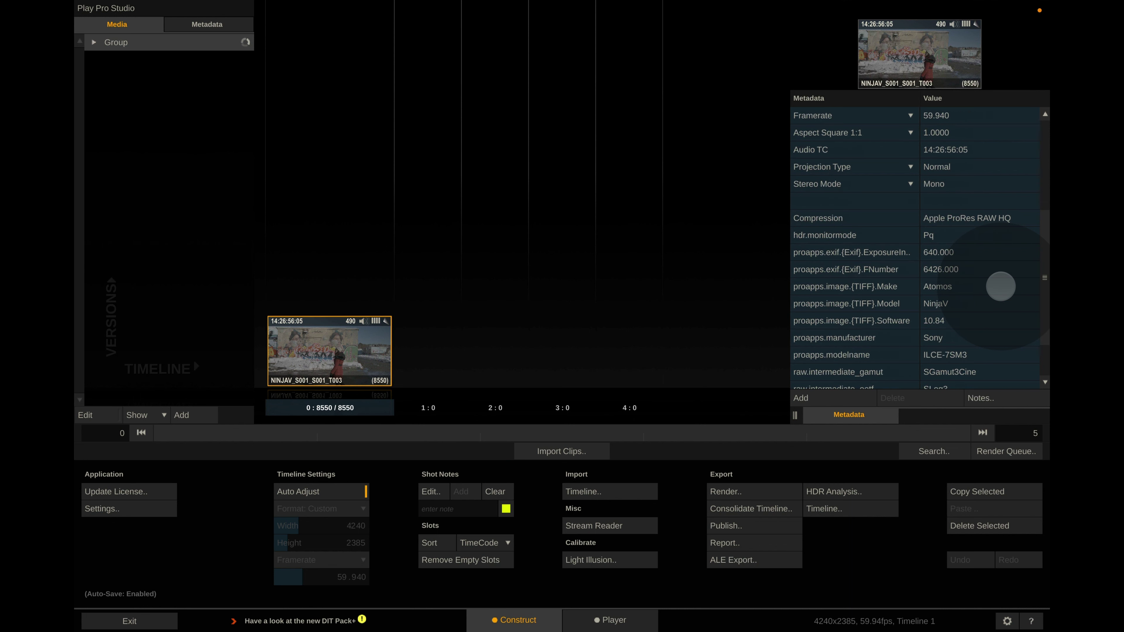
scroll(1000, 286, "down", 1)
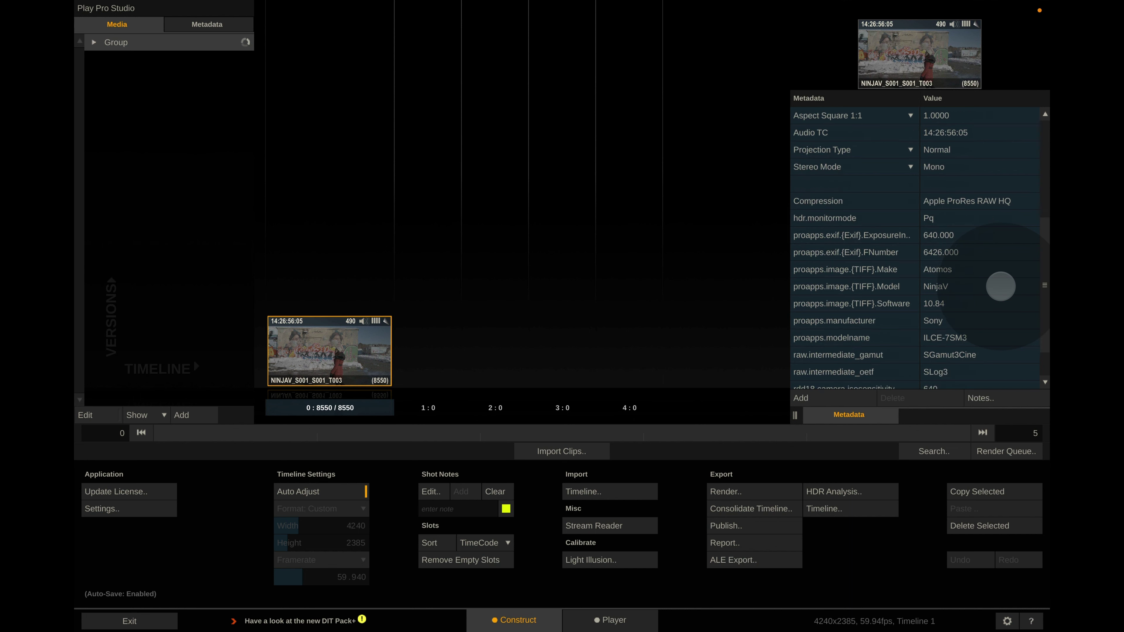
scroll(1000, 287, "down", 3)
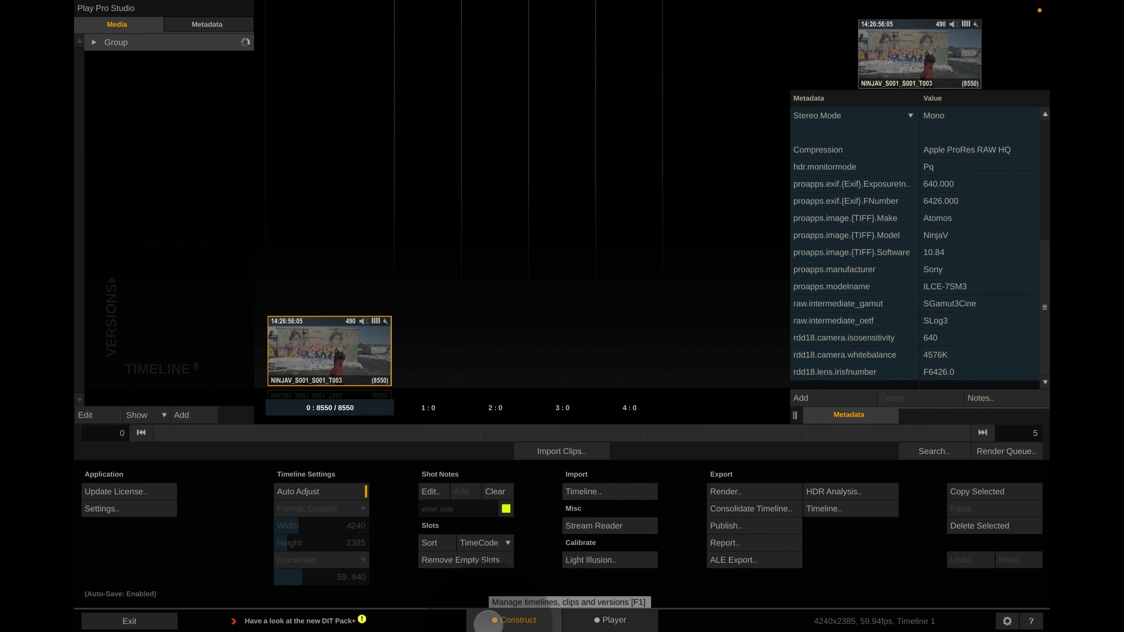
Switch to the Player view to play back NINJAV_S001_S001_T003.
left_click(620, 622)
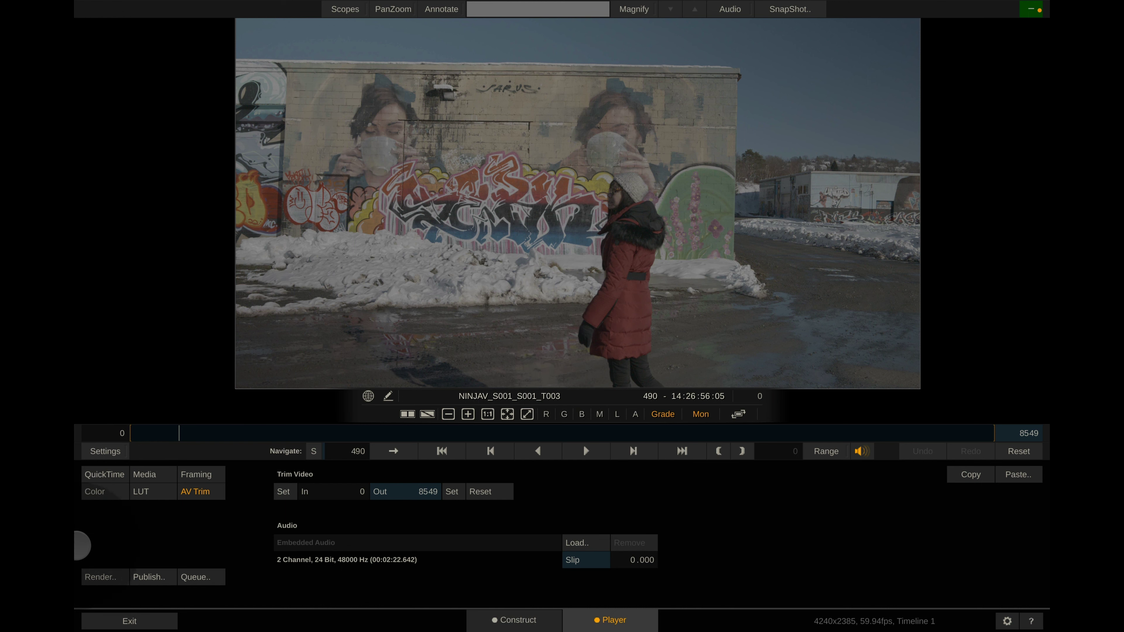
Render the clip as ProRes RAW To CinemaDNG, 12bit Lossy 3:1, named after the source.
left_click(106, 580)
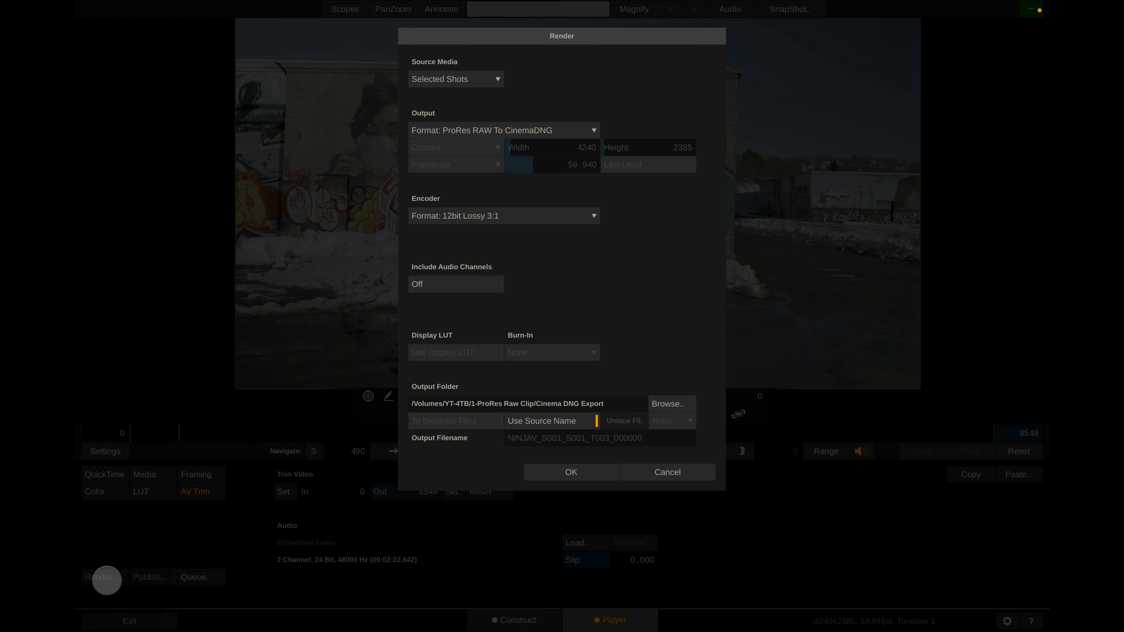
left_click(551, 124)
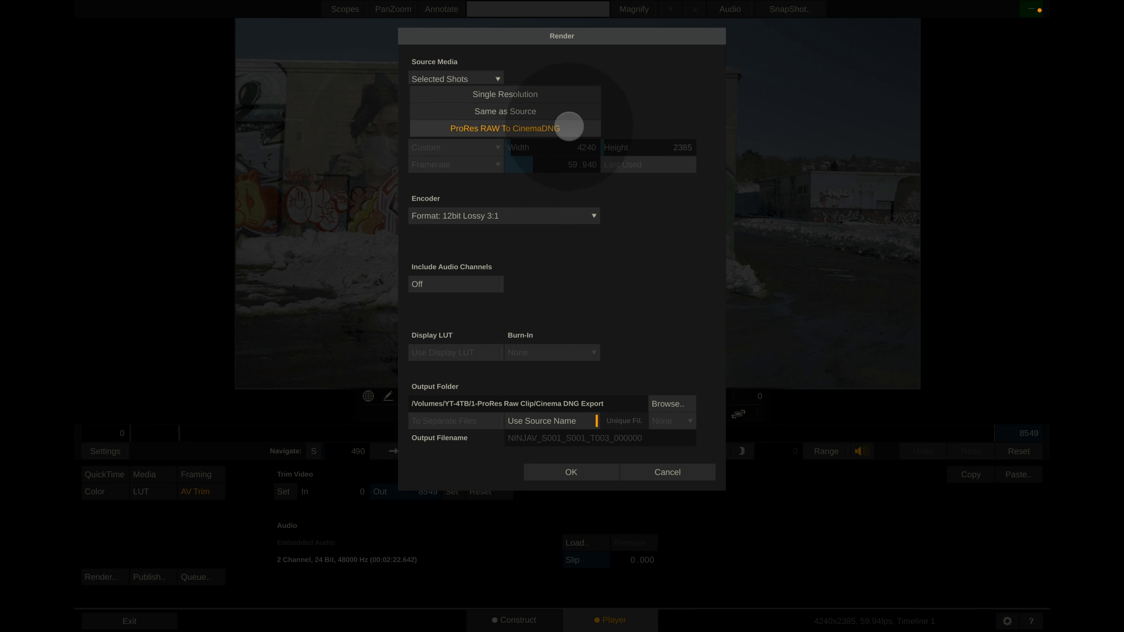
left_click(569, 127)
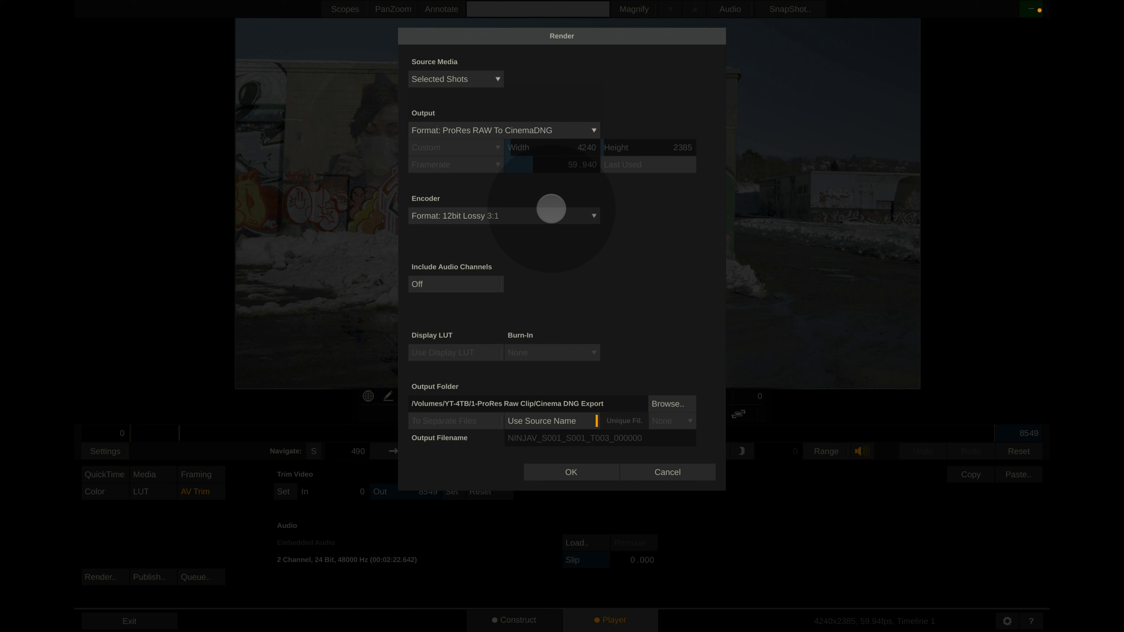
left_click(545, 216)
left_click(545, 217)
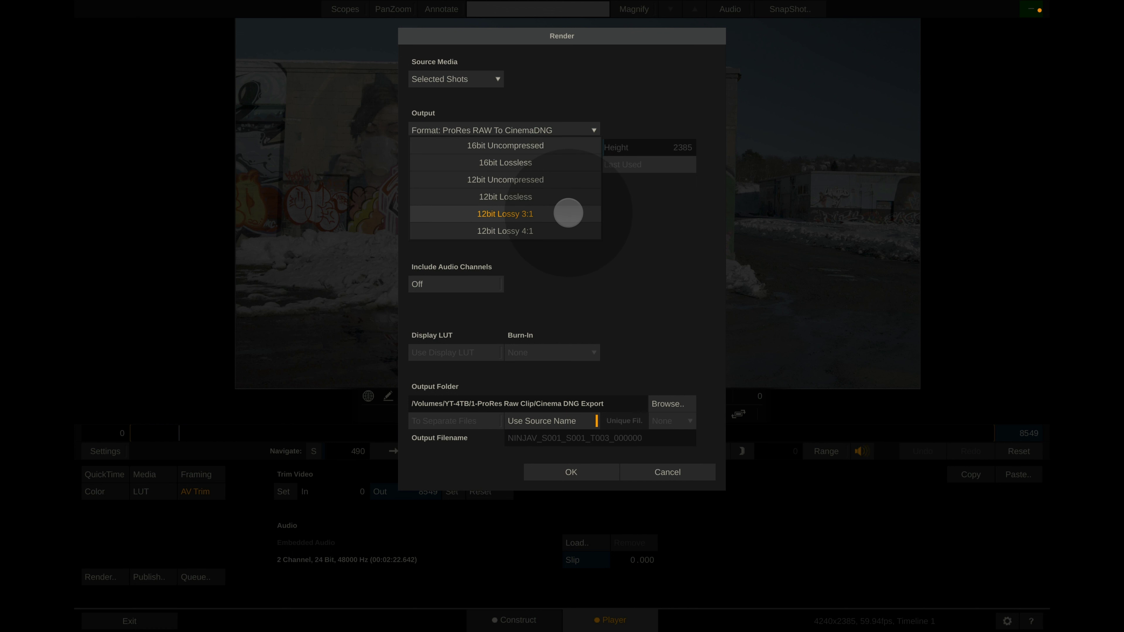
left_click(568, 213)
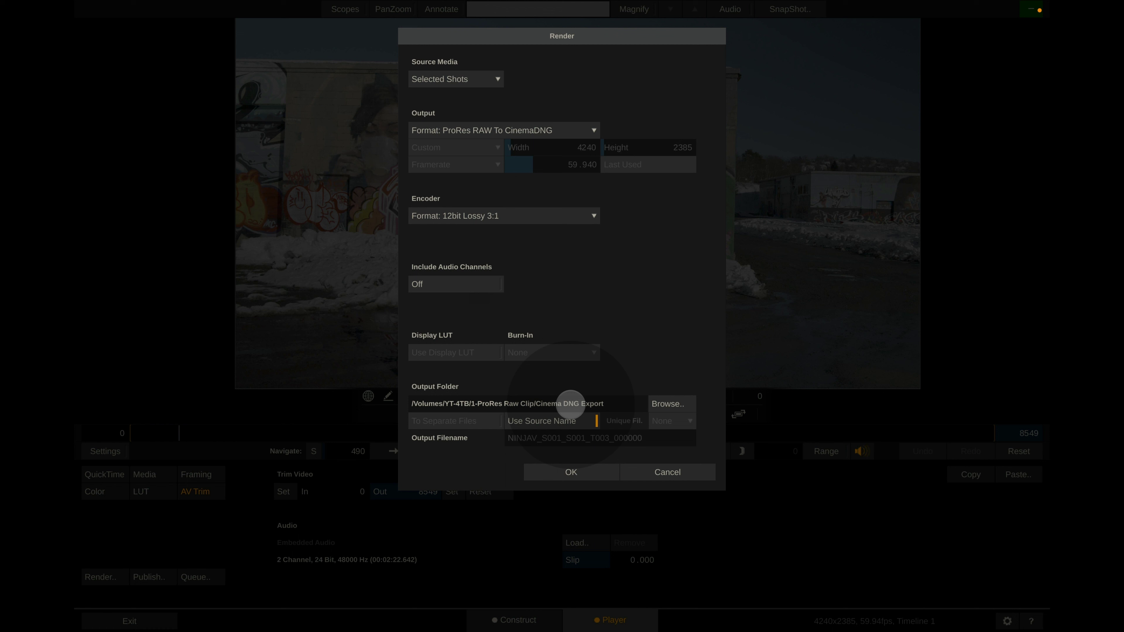
left_click(555, 422)
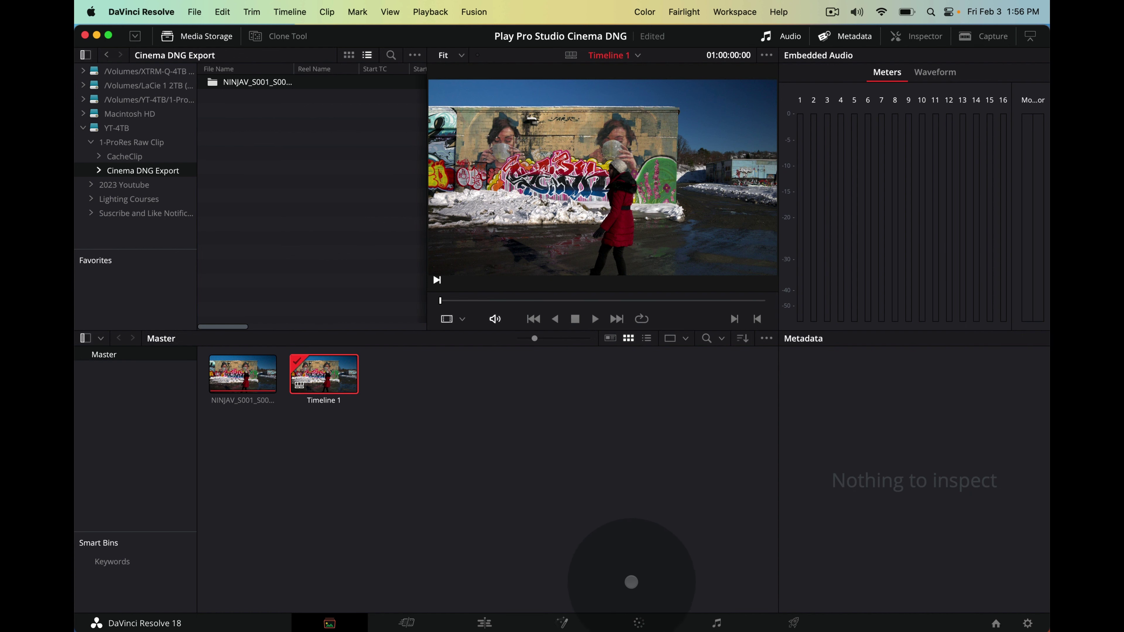
Move the CinemaDNG clip to the Color page and bring up the File menu.
left_click(638, 622)
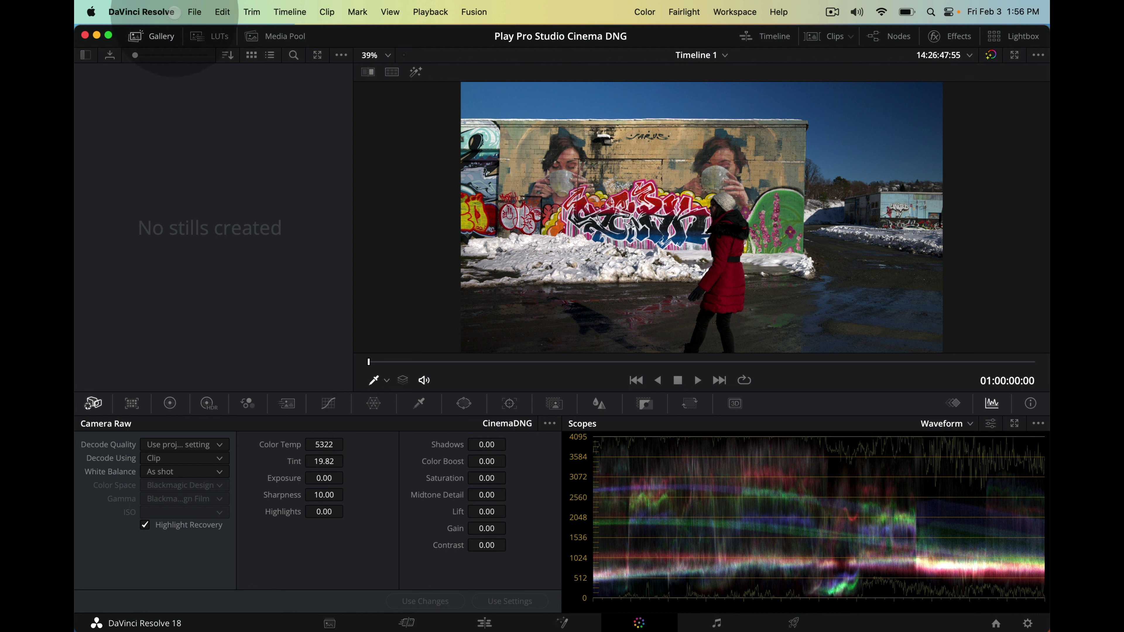
left_click(195, 12)
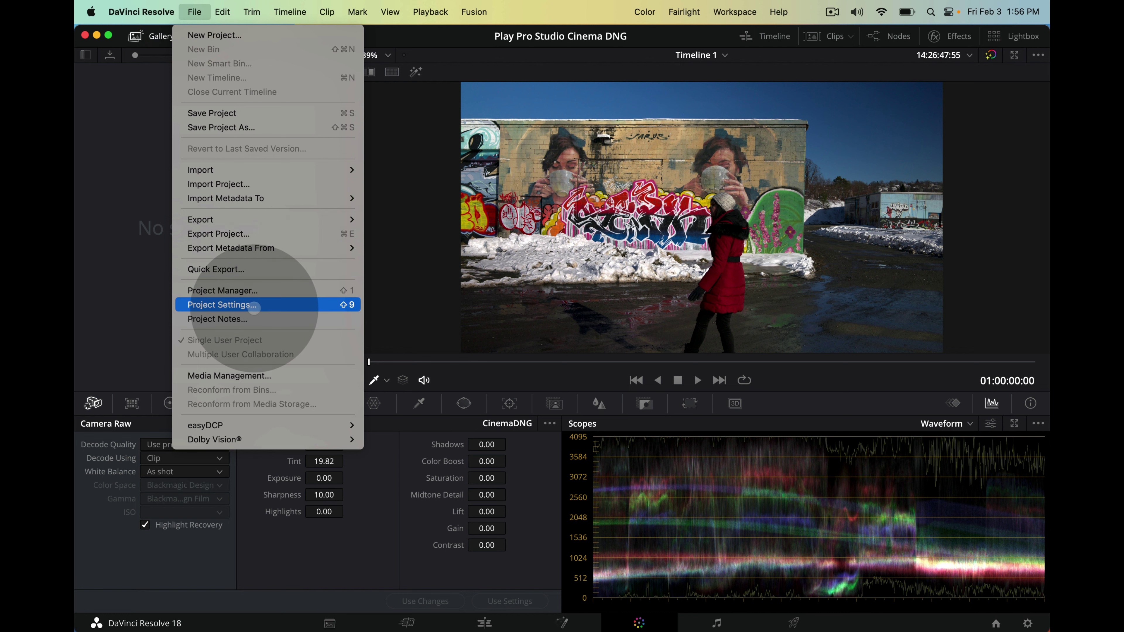
Review the Camera RAW and Color Management pages of Project Settings.
left_click(251, 305)
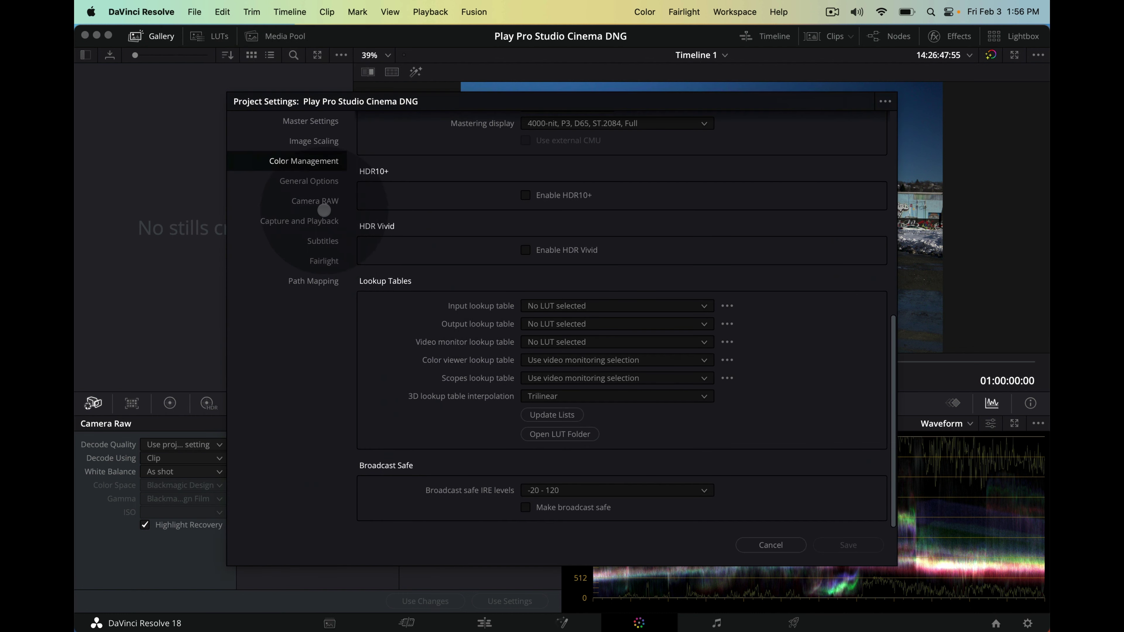
left_click(323, 203)
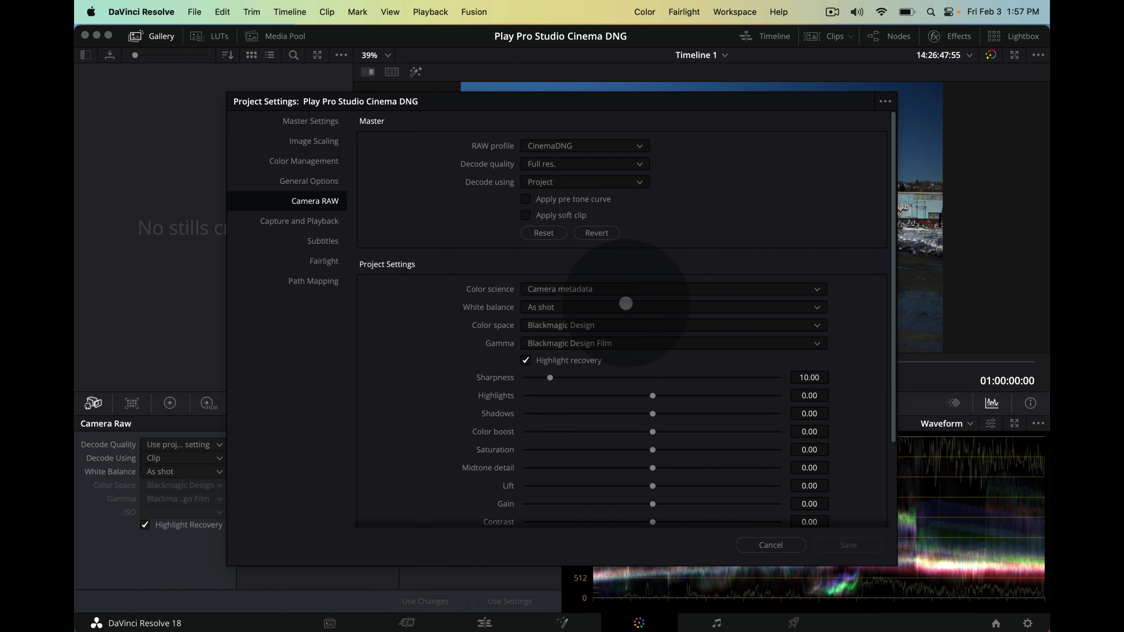
left_click(326, 167)
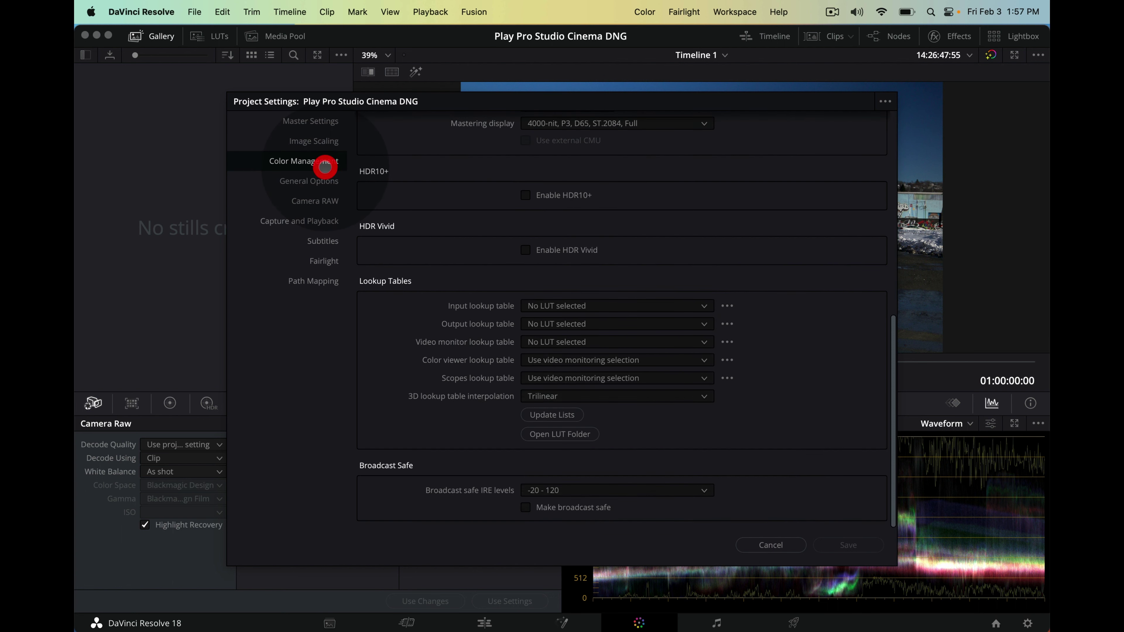
scroll(593, 279, "up", 10)
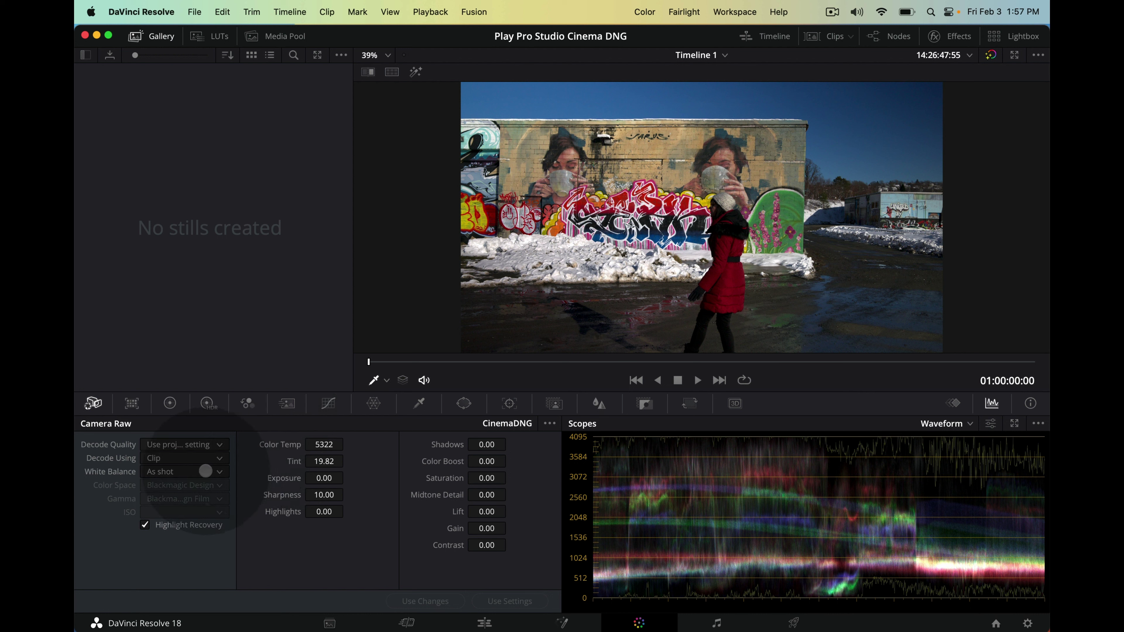
Try the Daylight, Shade and Tungsten white balance presets, then return to As shot.
left_click(204, 471)
left_click(202, 506)
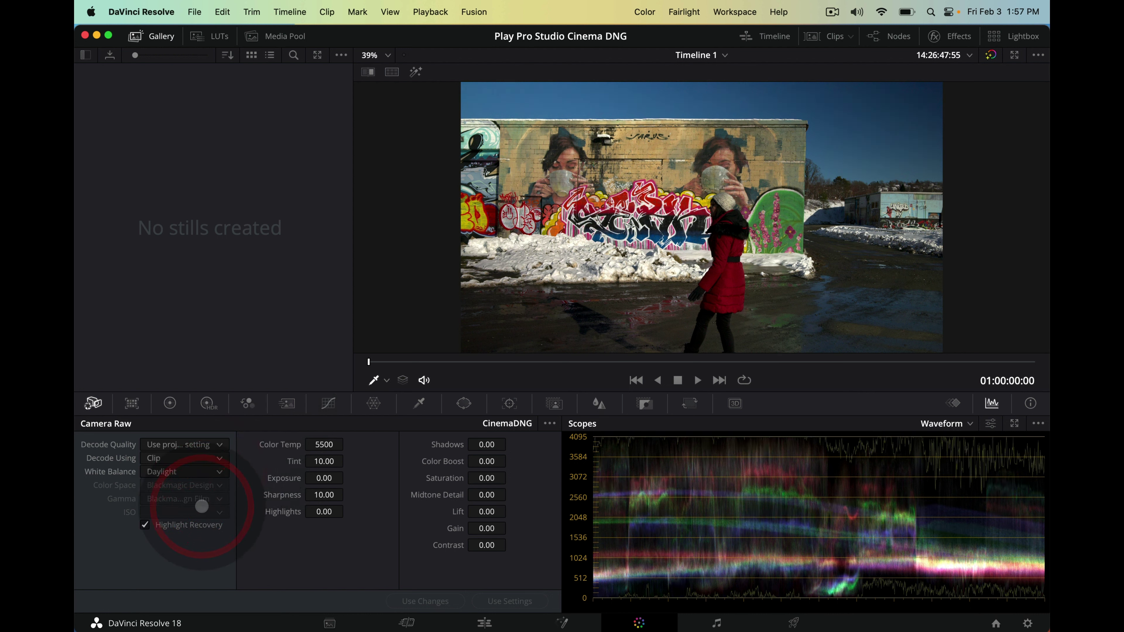
left_click(195, 471)
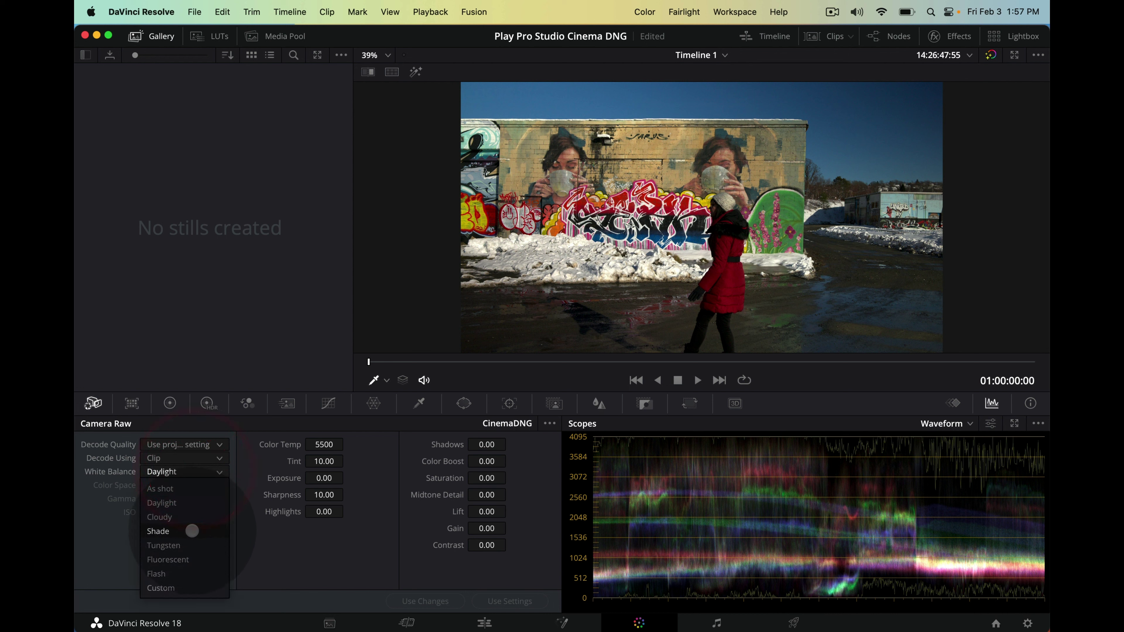
left_click(189, 531)
left_click(186, 475)
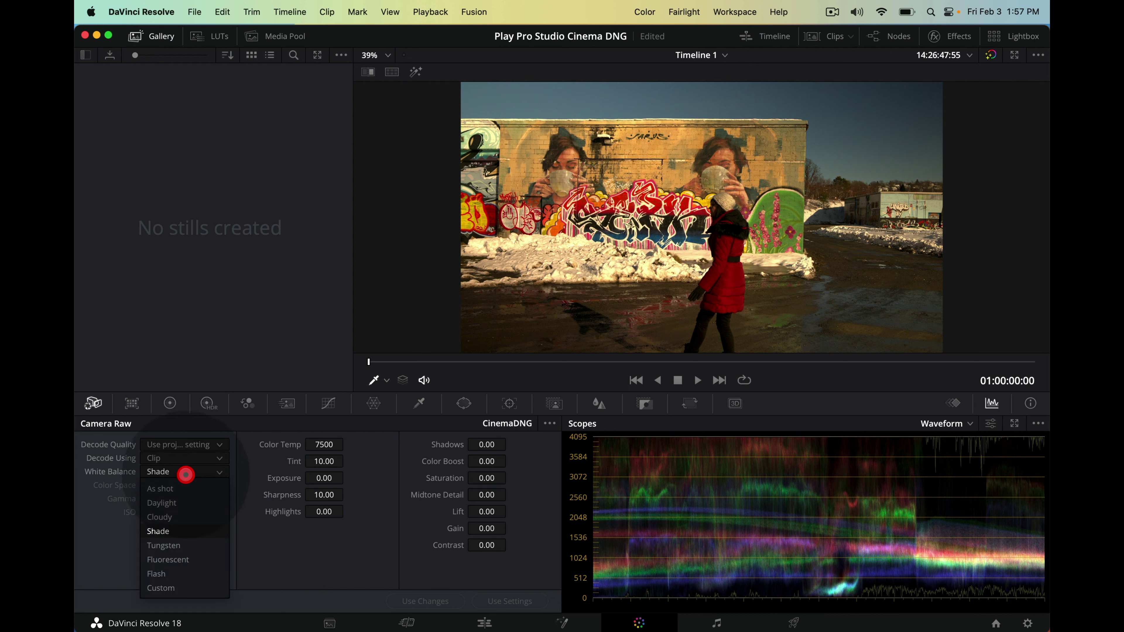
left_click(187, 539)
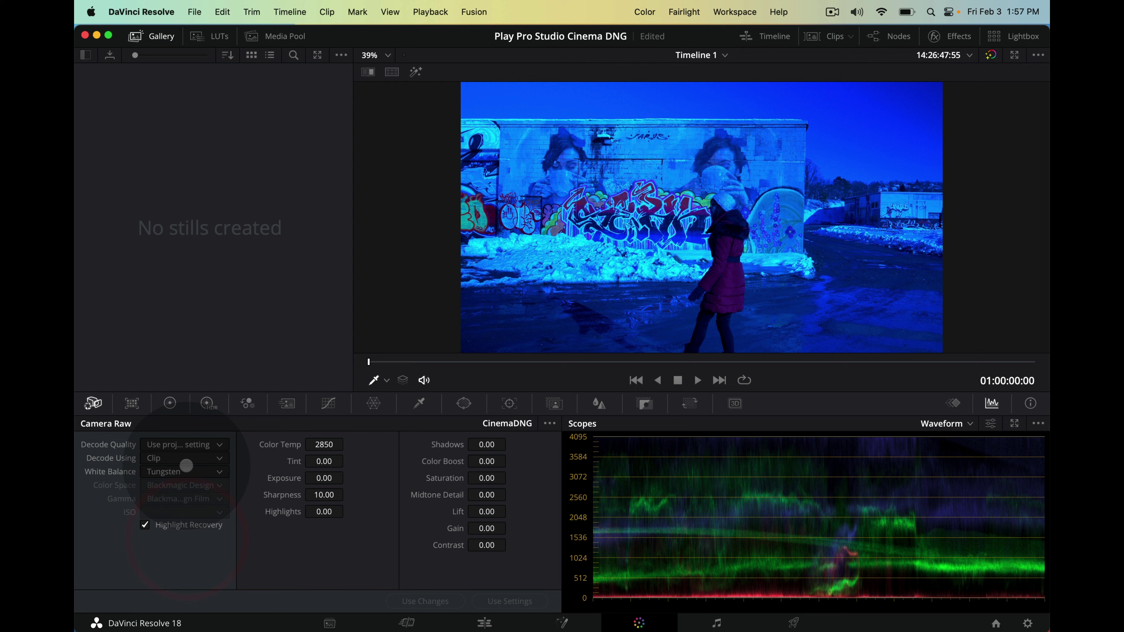
left_click(183, 470)
left_click(185, 486)
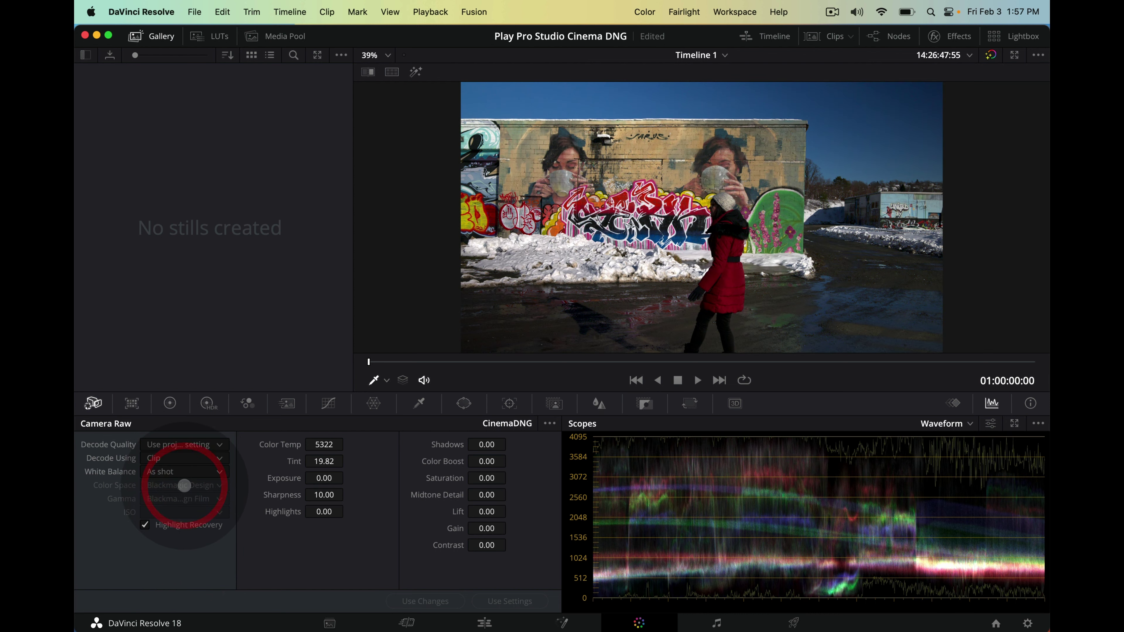
Reset Color Temp, restore As shot, raise Highlights to 13.00, and move to a later frame.
left_click_drag(269, 445, 270, 446)
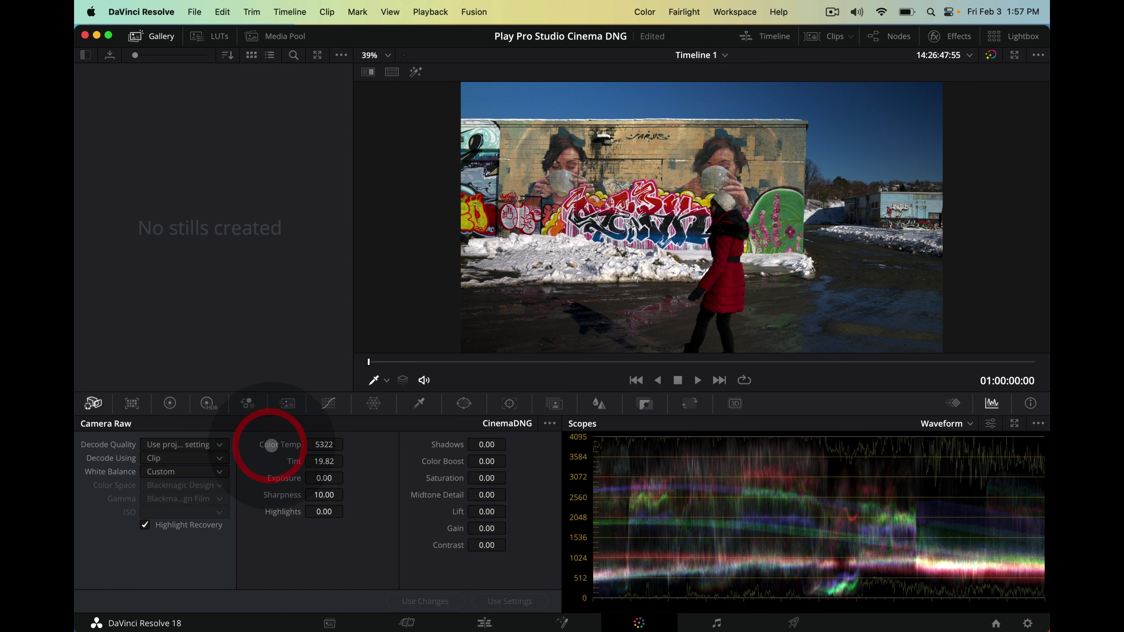
double_click(270, 446)
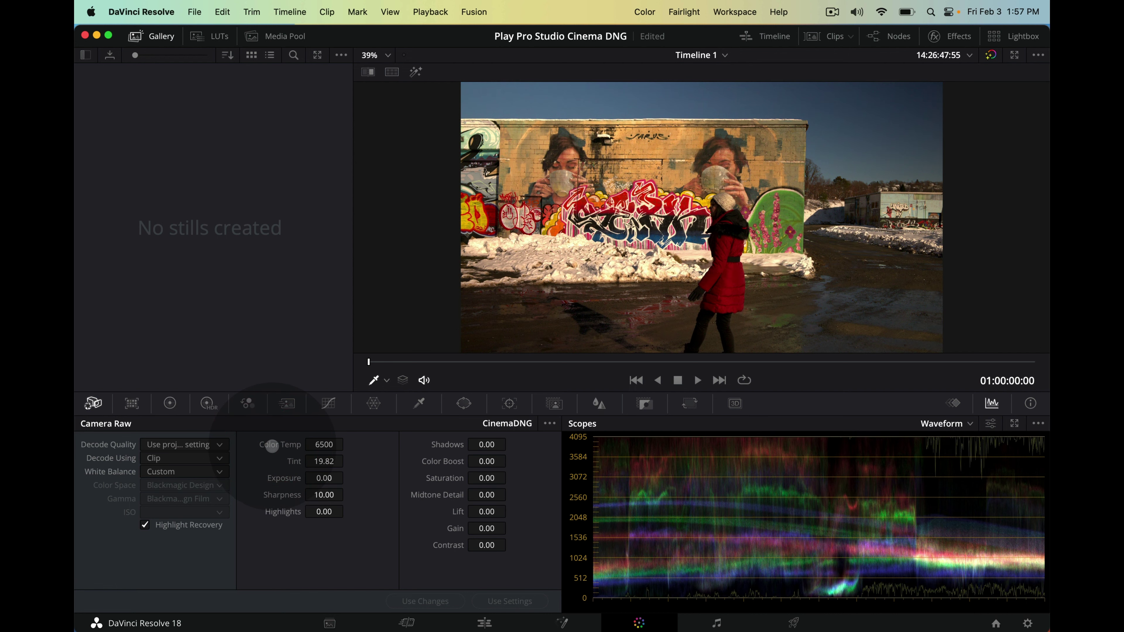
left_click(209, 470)
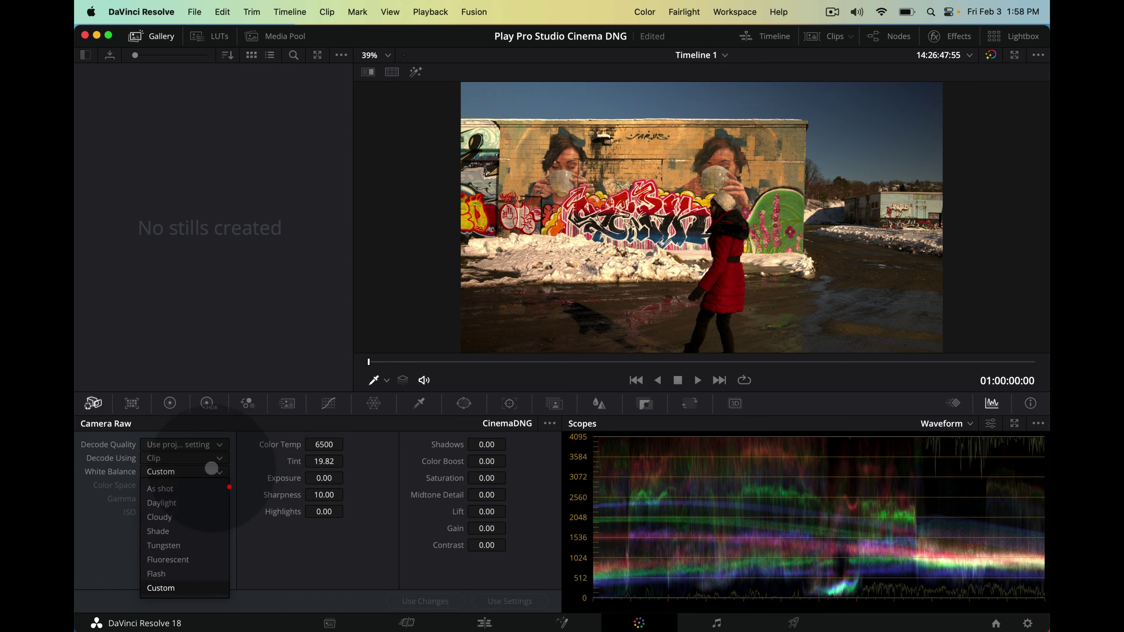
left_click(203, 483)
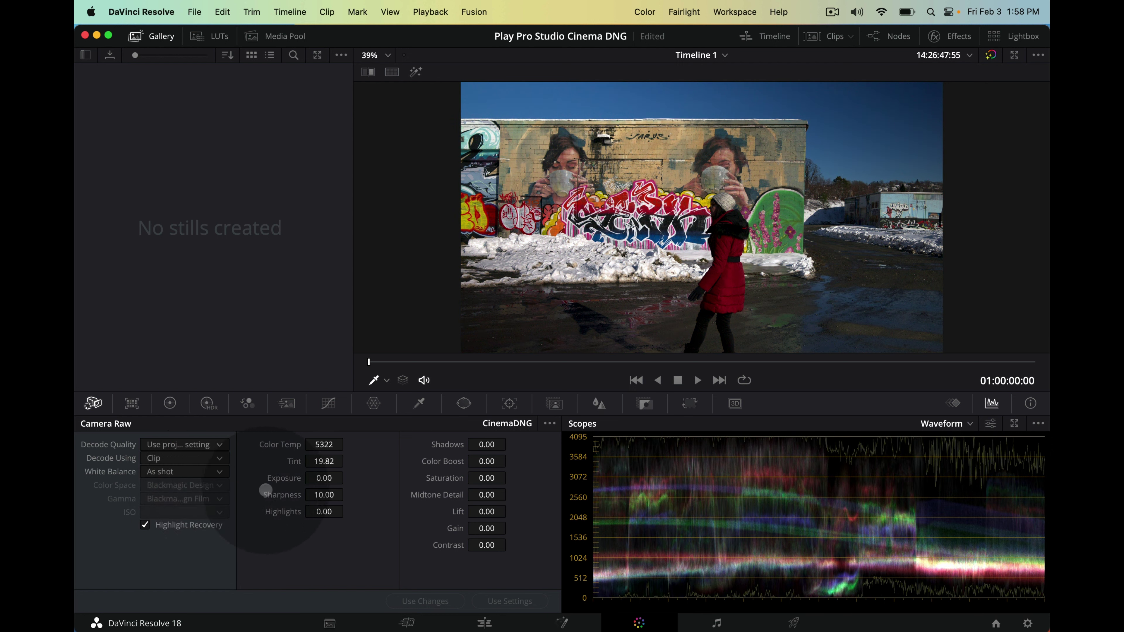
mouse_move(279, 512)
left_mouse_down()
mouse_move(236, 513)
mouse_move(294, 512)
mouse_move(276, 520)
left_mouse_up()
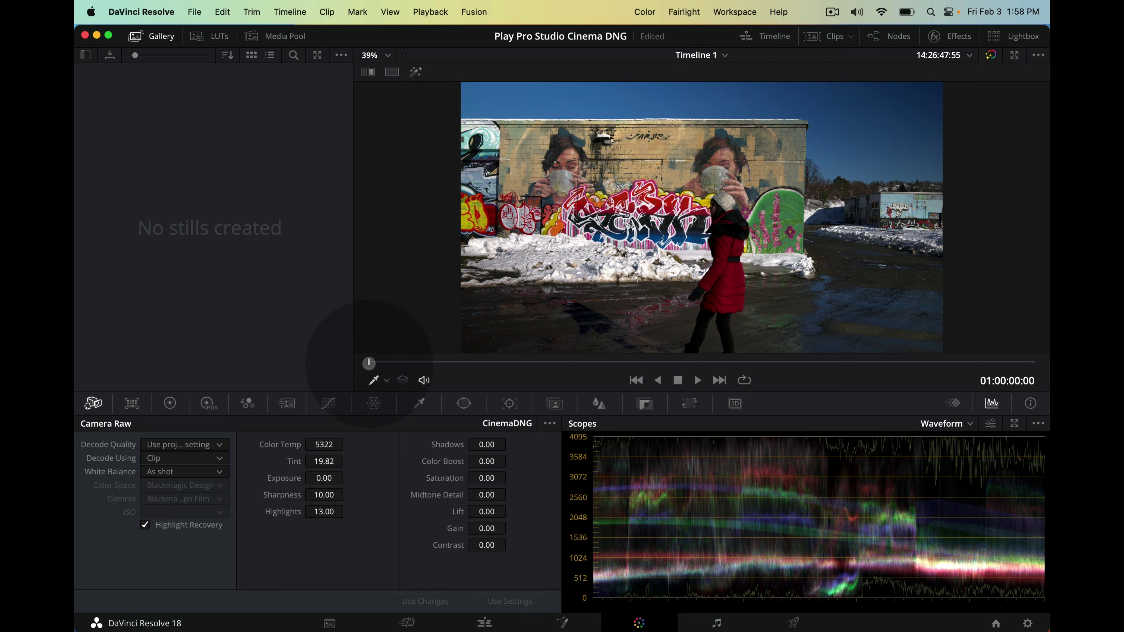
left_click_drag(369, 363, 963, 361)
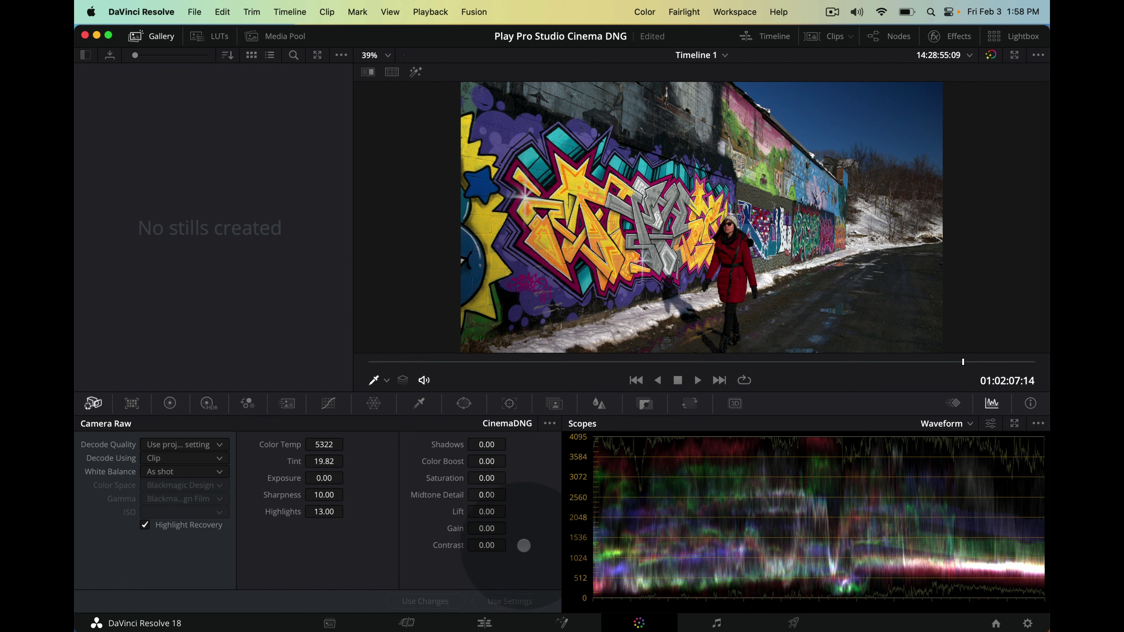
Save the project, then trial the raw Exposure and reset it to 0.00.
key("super+s")
left_click(209, 402)
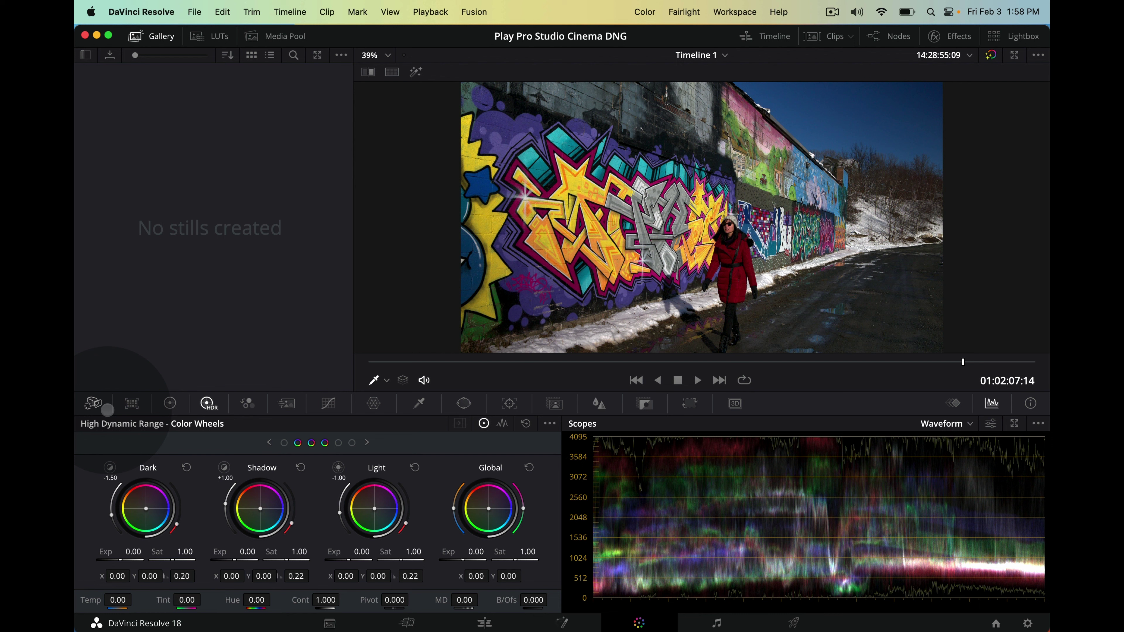
left_click(94, 403)
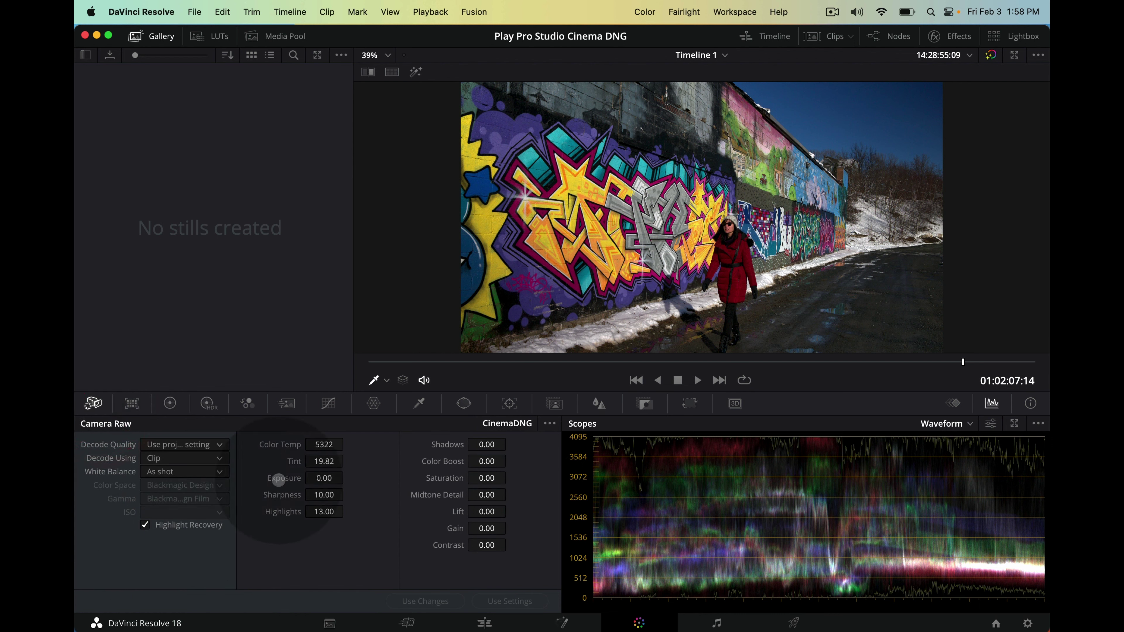
mouse_move(277, 478)
left_mouse_down()
mouse_move(204, 480)
mouse_move(293, 478)
left_mouse_up()
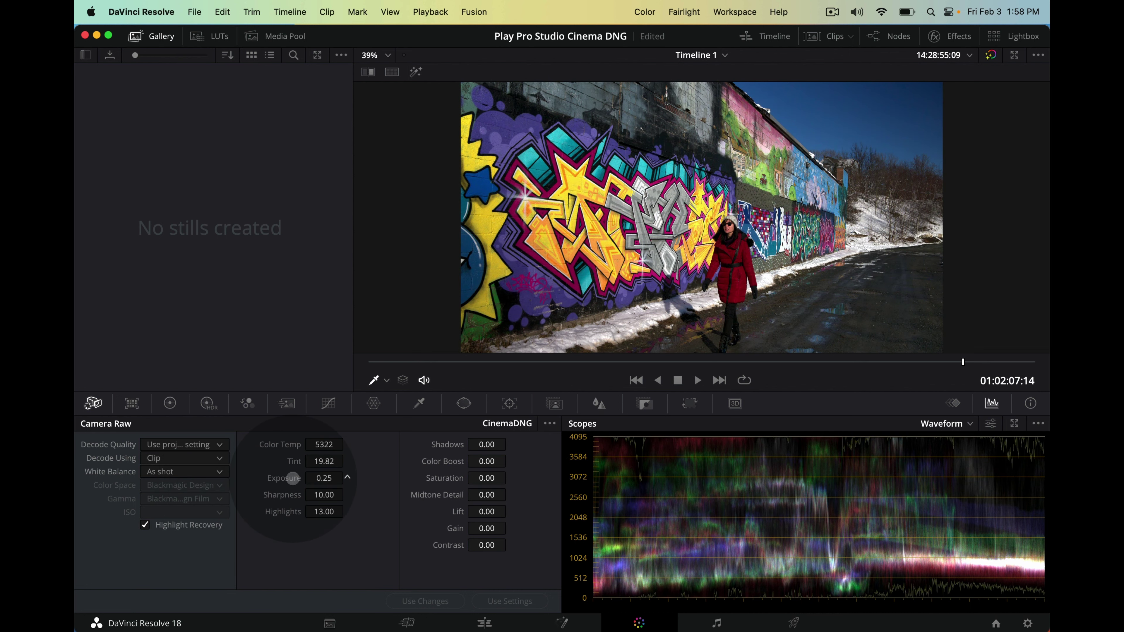
double_click(281, 477)
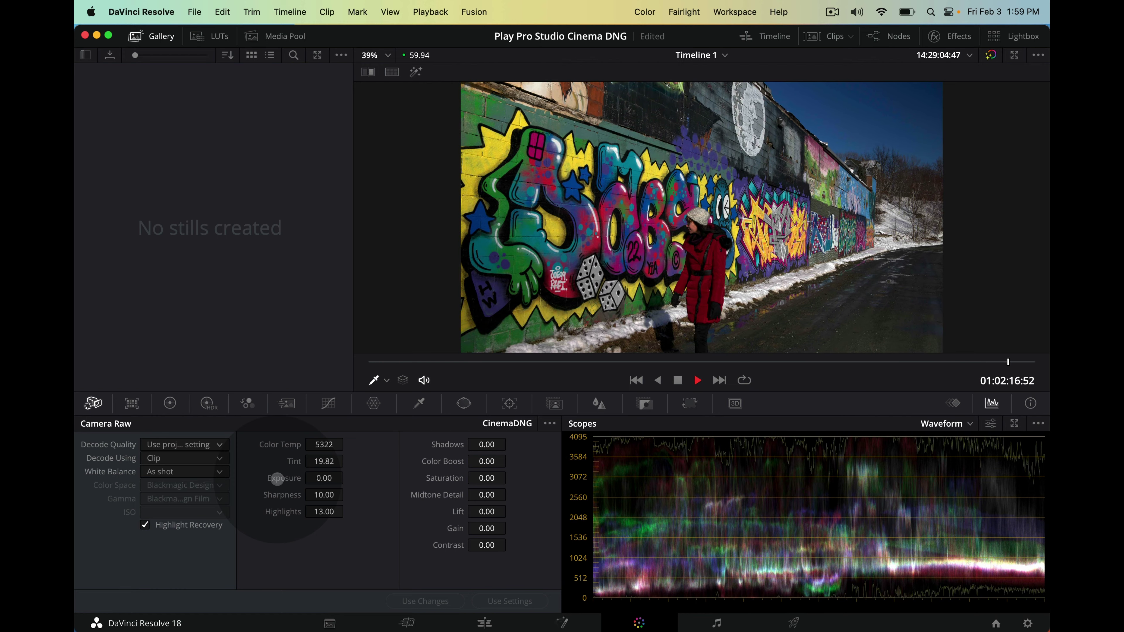
Stop playback at 01:02:18:04 on the woman in red by the graffiti wall.
key("space")
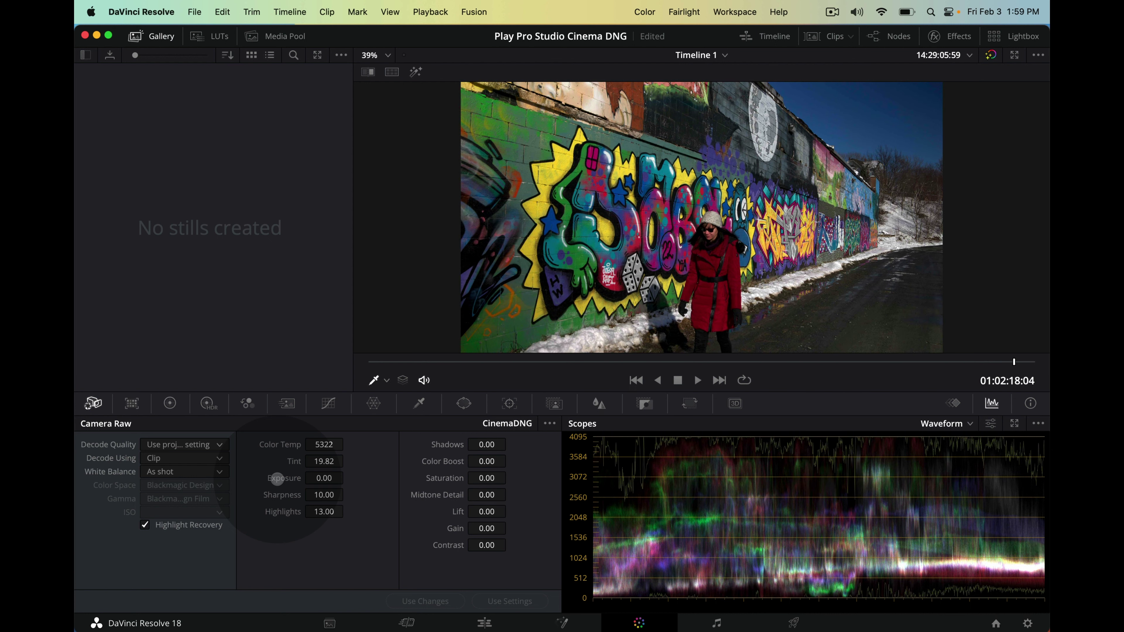